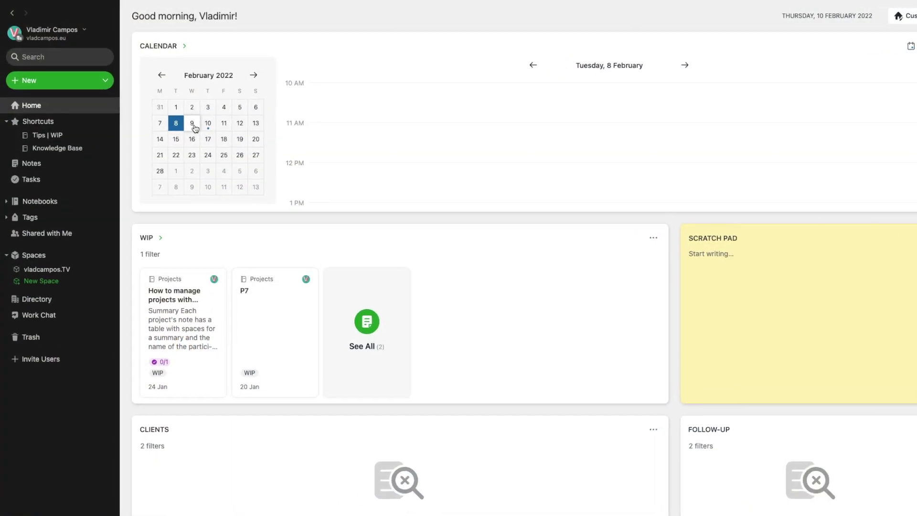
- Pick another date in the February 2022 mini calendar on the Home dashboard
left_click(188, 121)
- View Monday 7 February's schedule, open the Session 1 note, and scroll to 3 PM
left_click(205, 146)
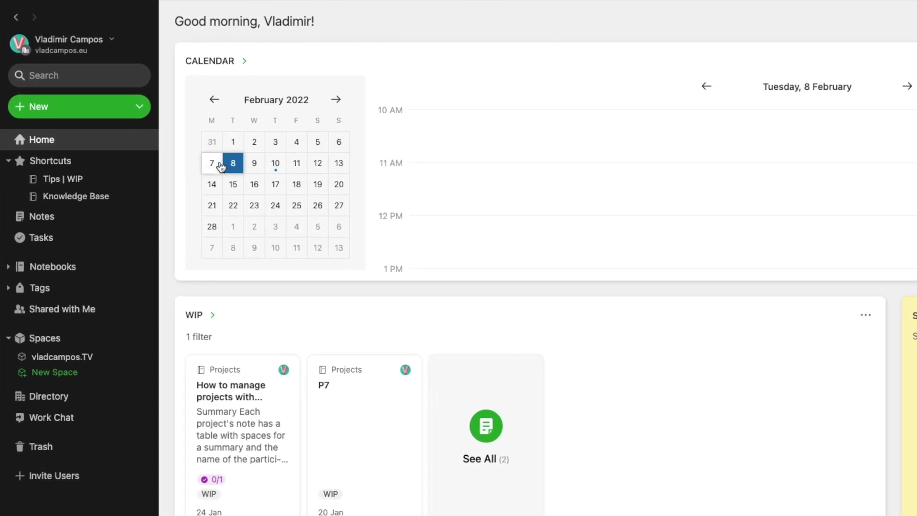
left_click(189, 144)
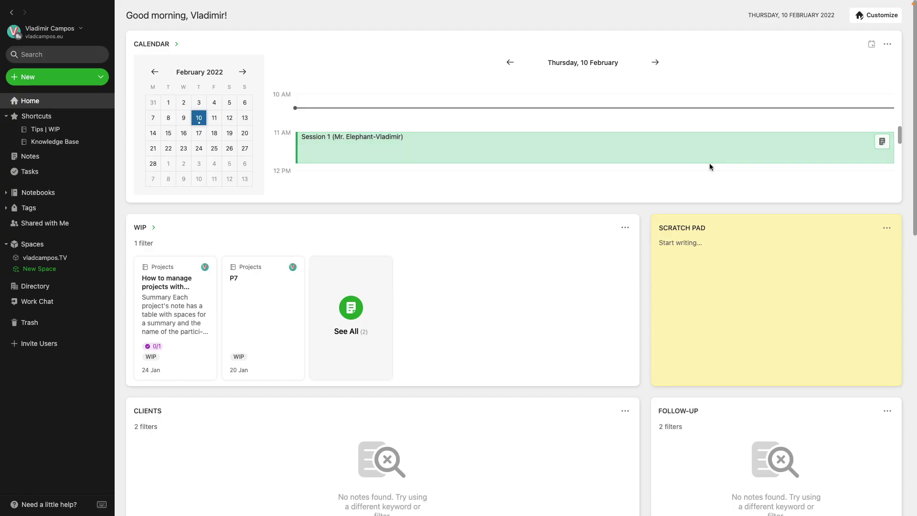
left_click(883, 142)
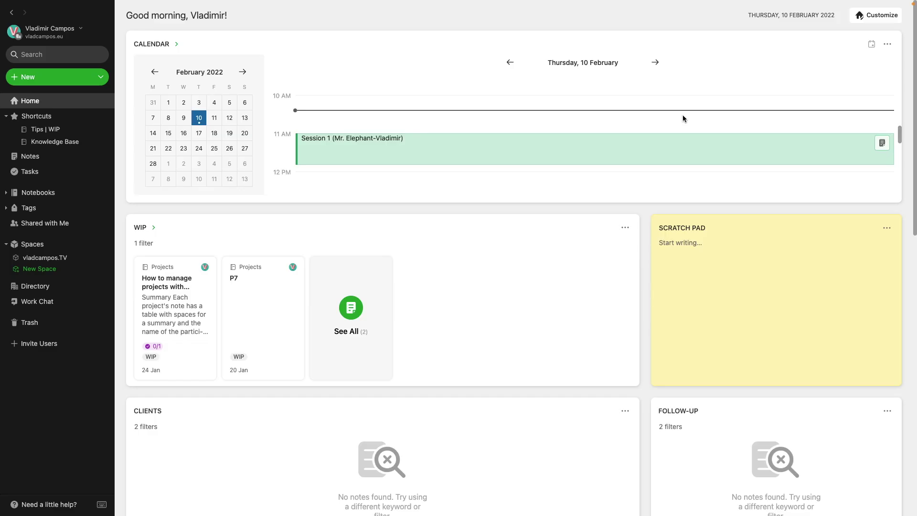
scroll(684, 117, "down", 5)
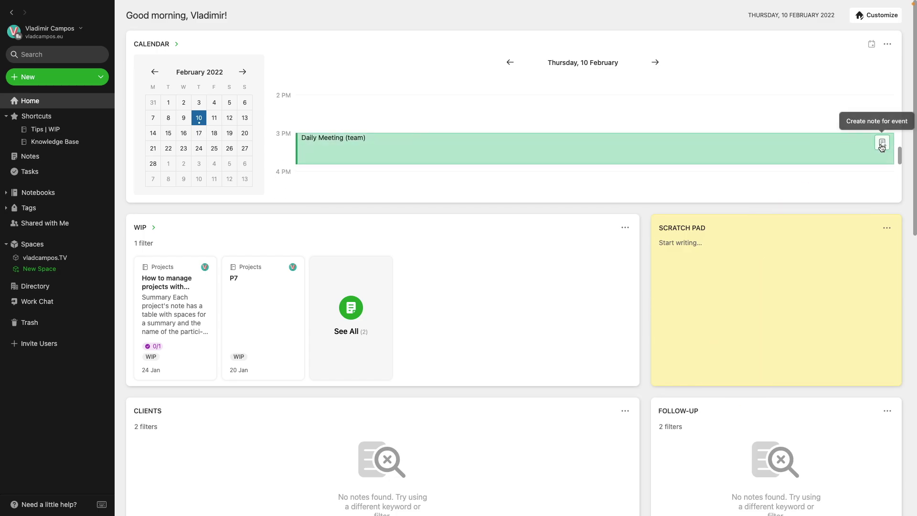
- Create a note for the Daily Meeting (team) calendar event
left_click(882, 143)
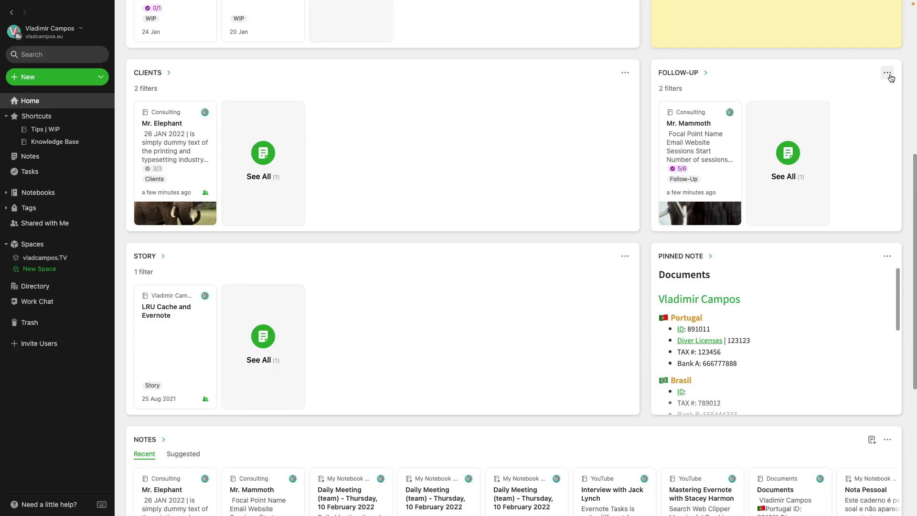
- Open the Follow-Up widget's filter settings to review them
left_click(878, 111)
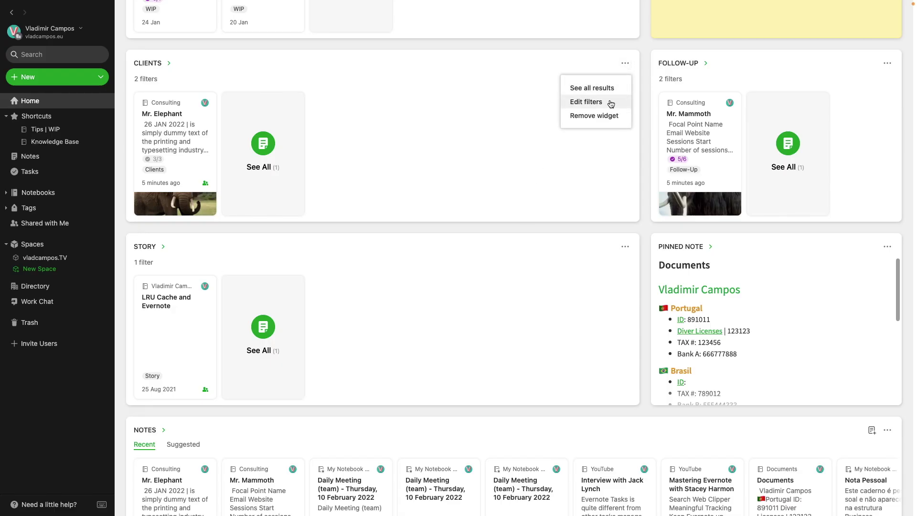
- Open Set up filters for the Clients widget
left_click(615, 105)
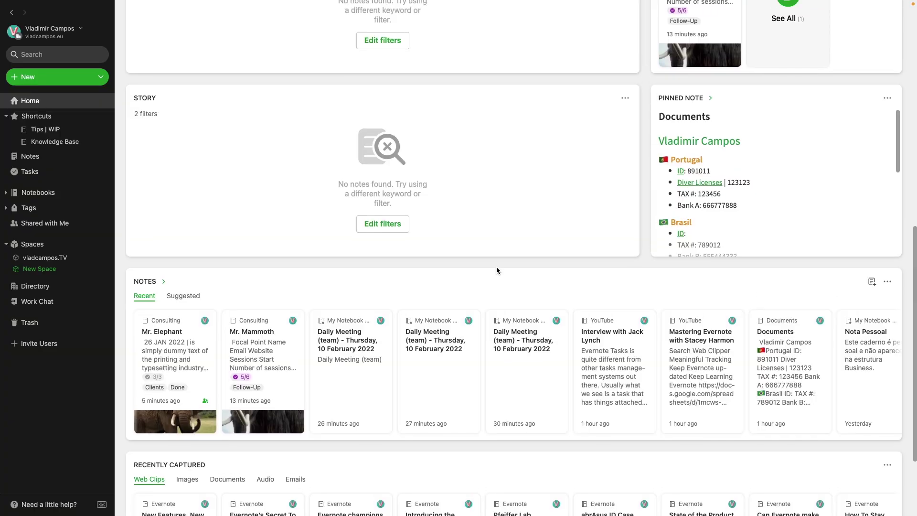
- Scroll down to the empty Story widget and open its Edit filters settings
scroll(497, 267, "up", 5)
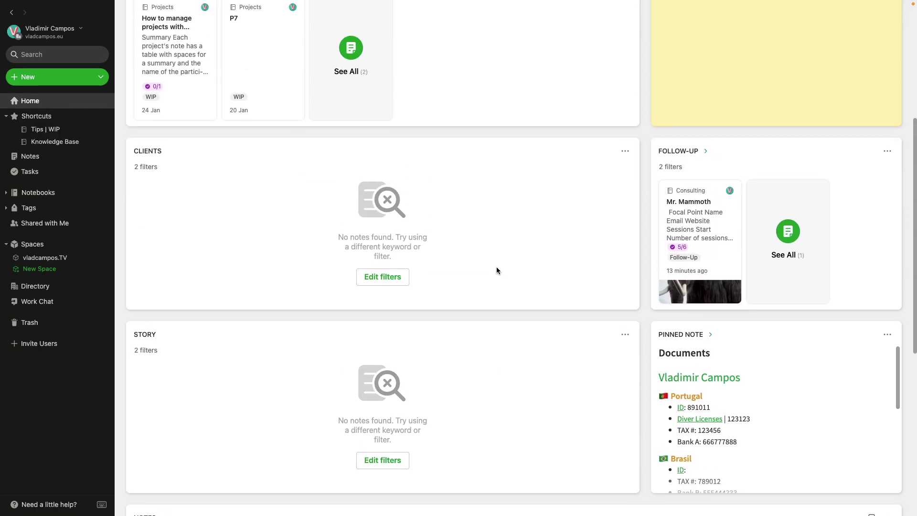
scroll(496, 267, "down", 5)
scroll(497, 269, "down", 1)
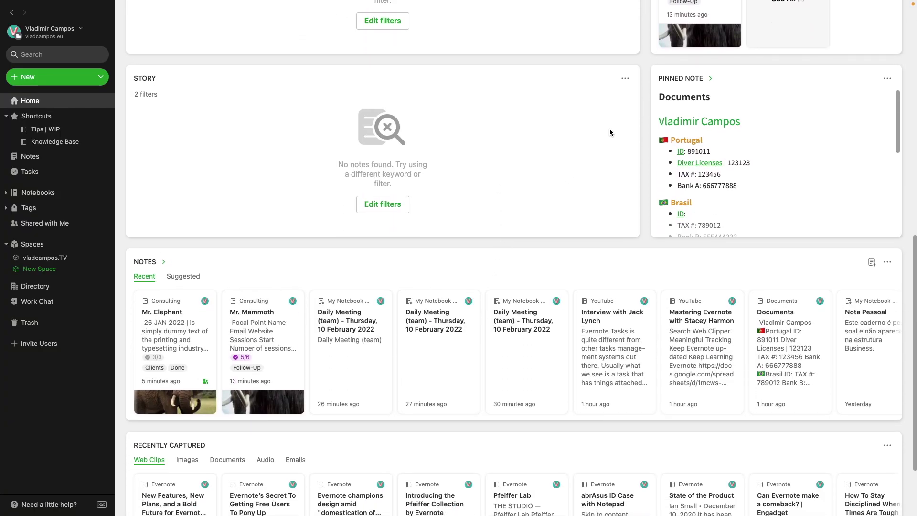
left_click(625, 79)
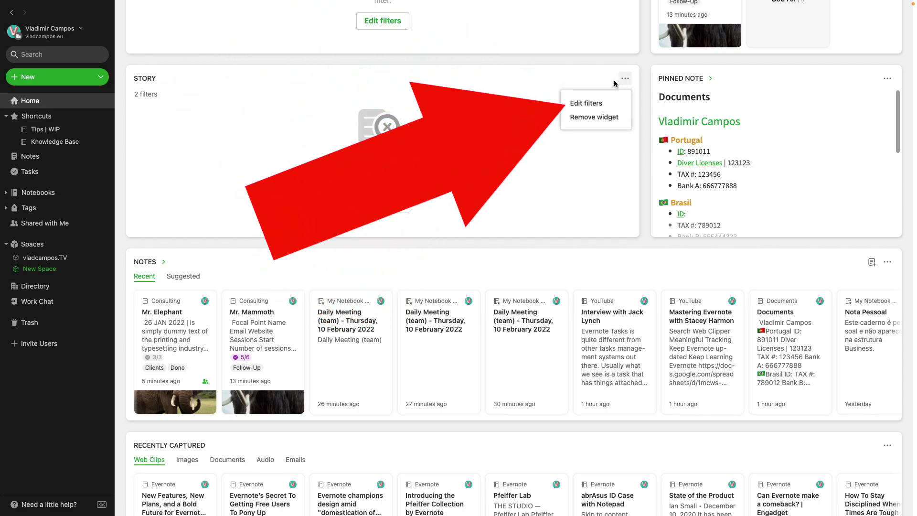
left_click(597, 104)
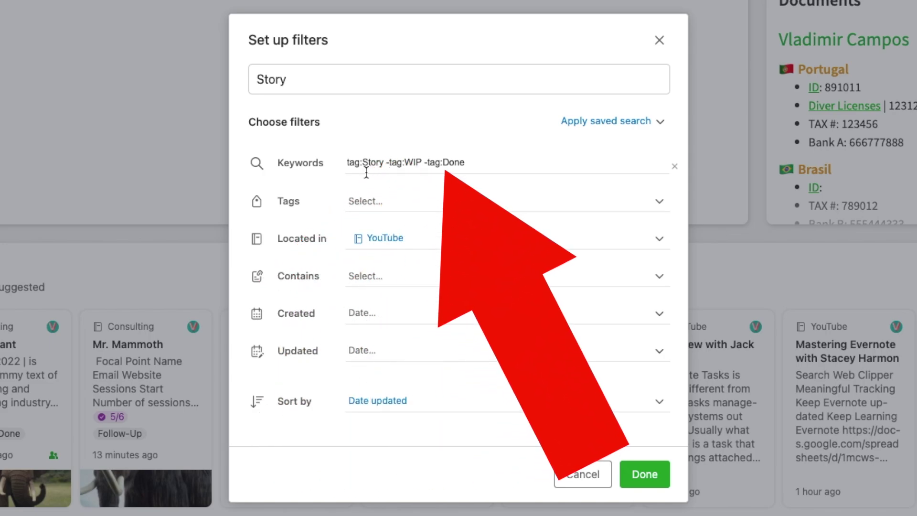
- Save the Story filter (tag:Story -tag:WIP -tag:Done, YouTube notebook) and bring up Cmd+J Switch to
left_click(645, 474)
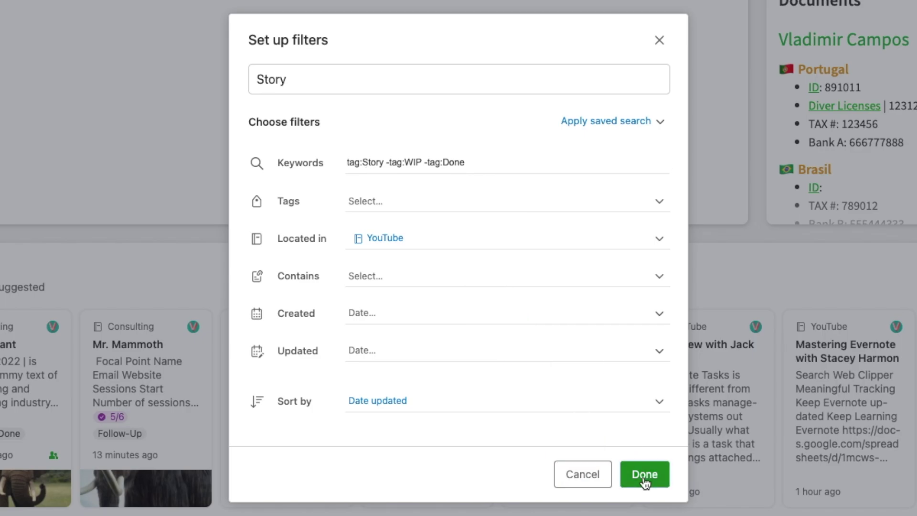
key("super+j")
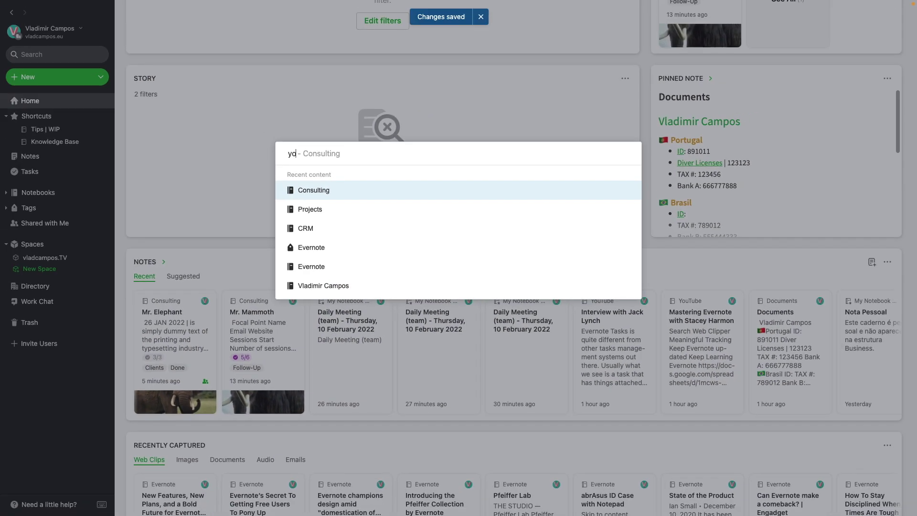
- Jump to the YouTube notebook and tag its open note with the existing Story tag
type("yo")
left_click(340, 178)
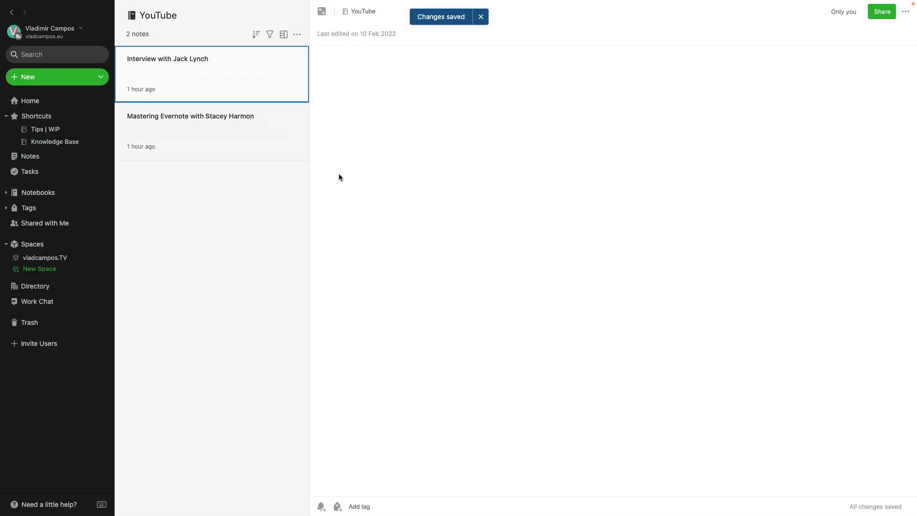
left_click(361, 503)
type("Sto")
type("ry")
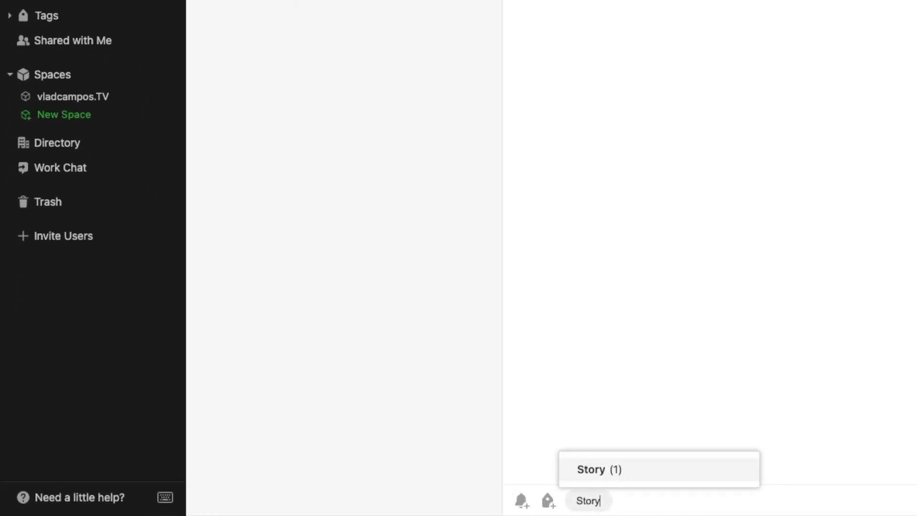
left_click(600, 475)
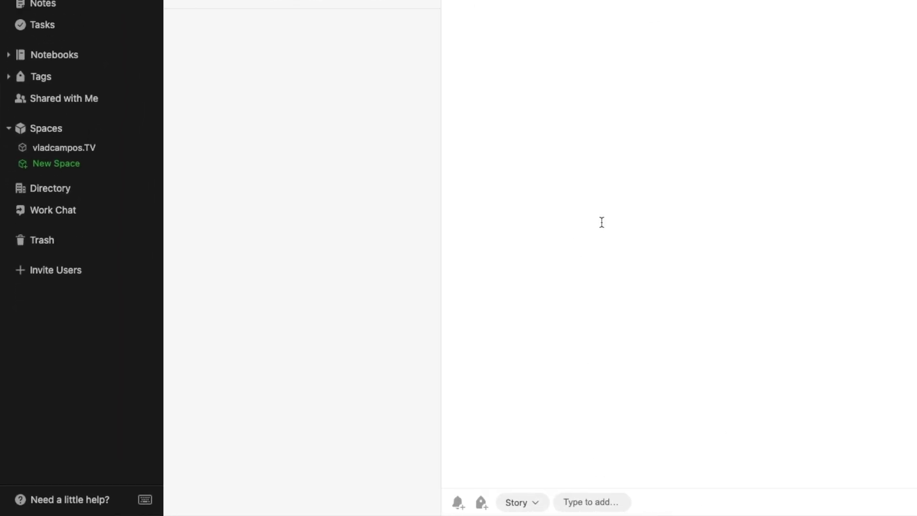
left_click(27, 99)
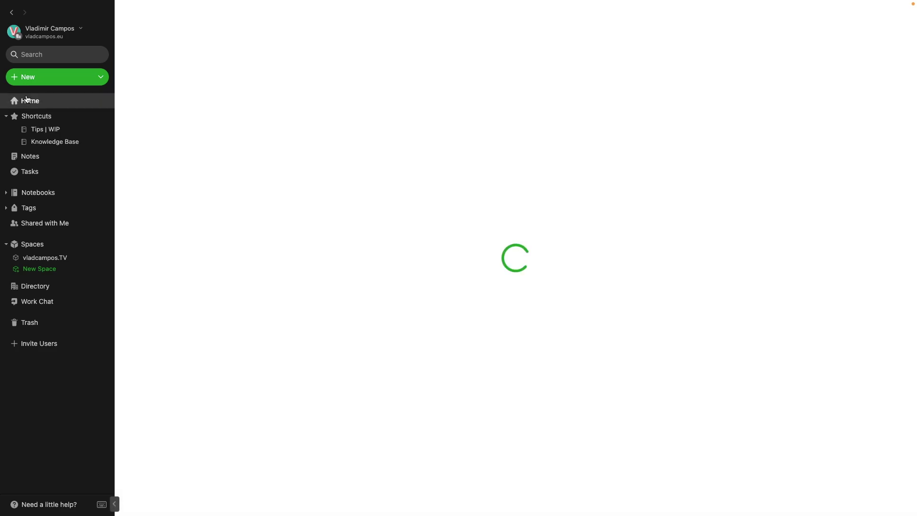
scroll(379, 339, "down", 10)
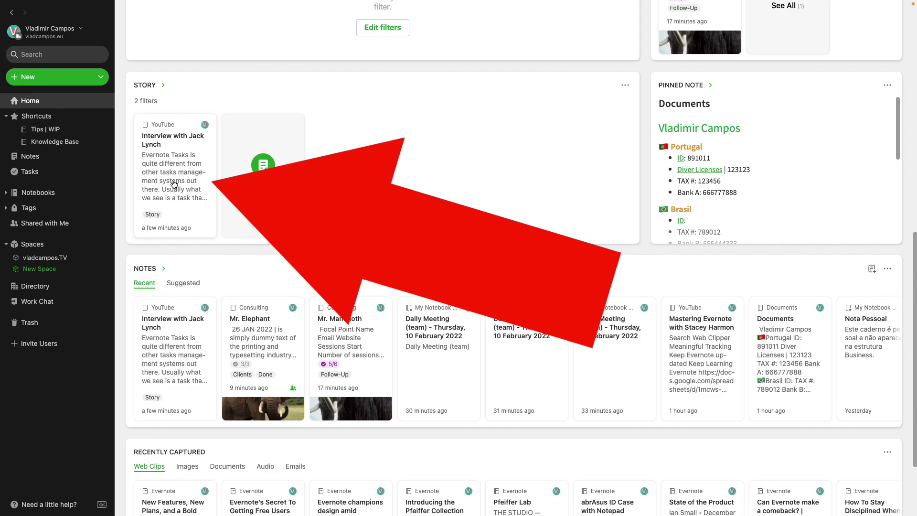
left_click(174, 184)
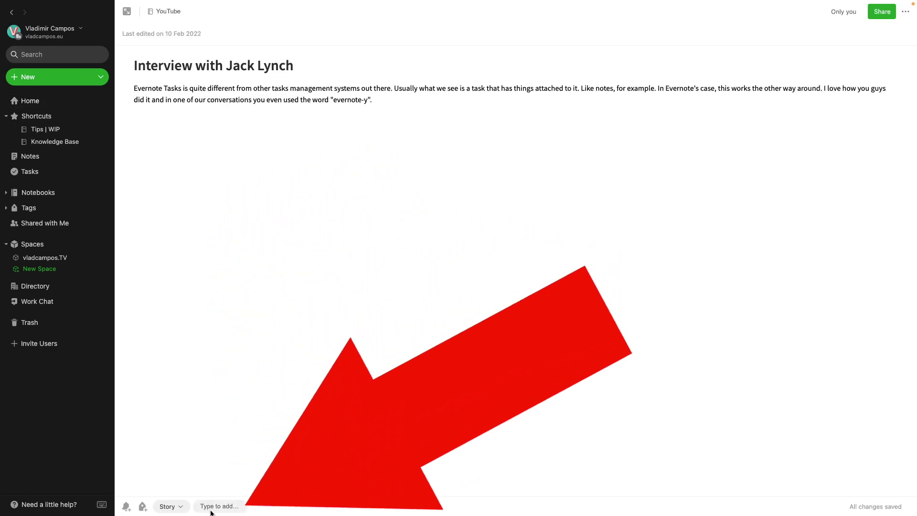
left_click(211, 509)
type("WIP")
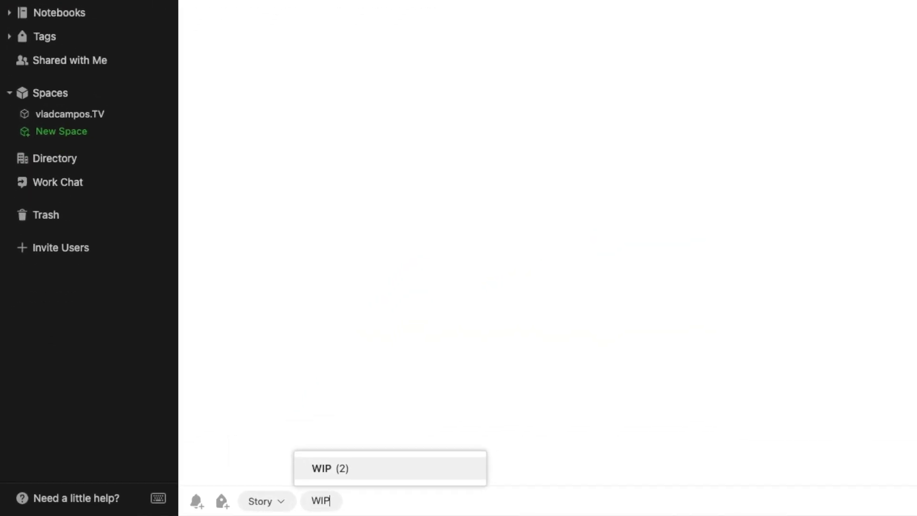
left_click(378, 479)
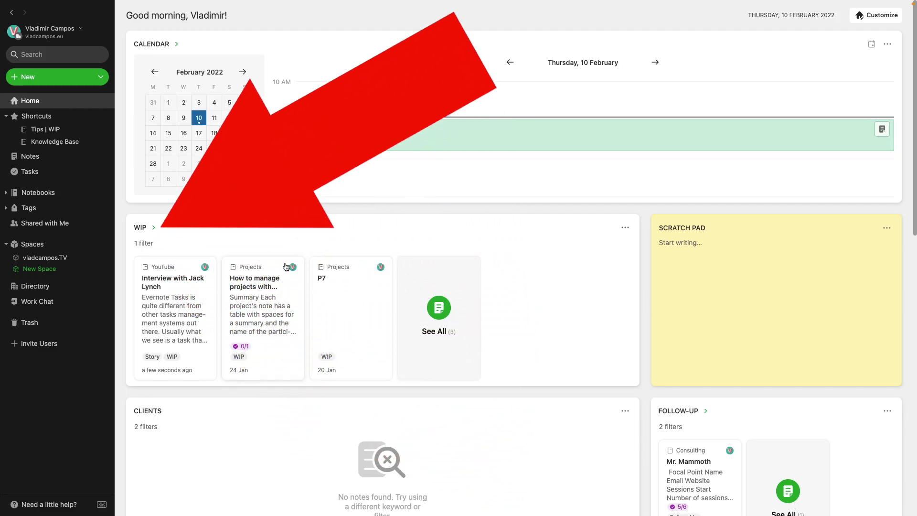
scroll(285, 266, "down", 5)
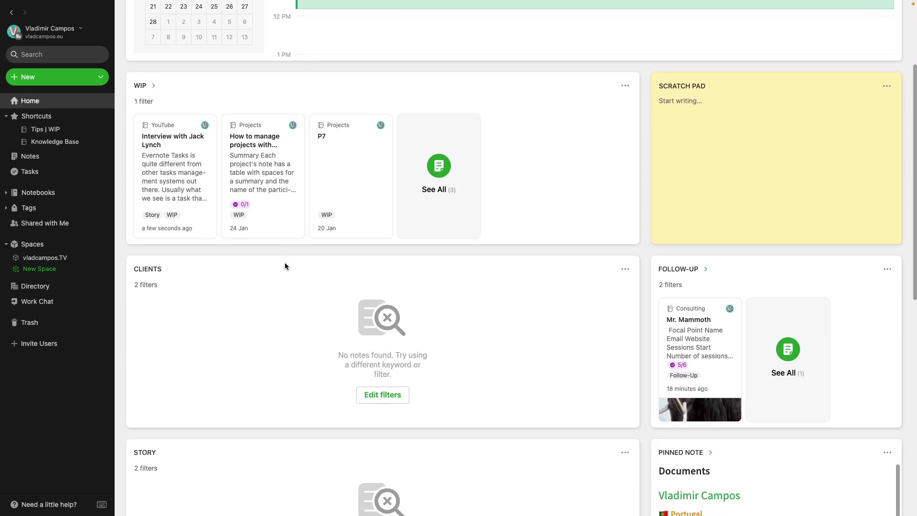
scroll(286, 266, "down", 2)
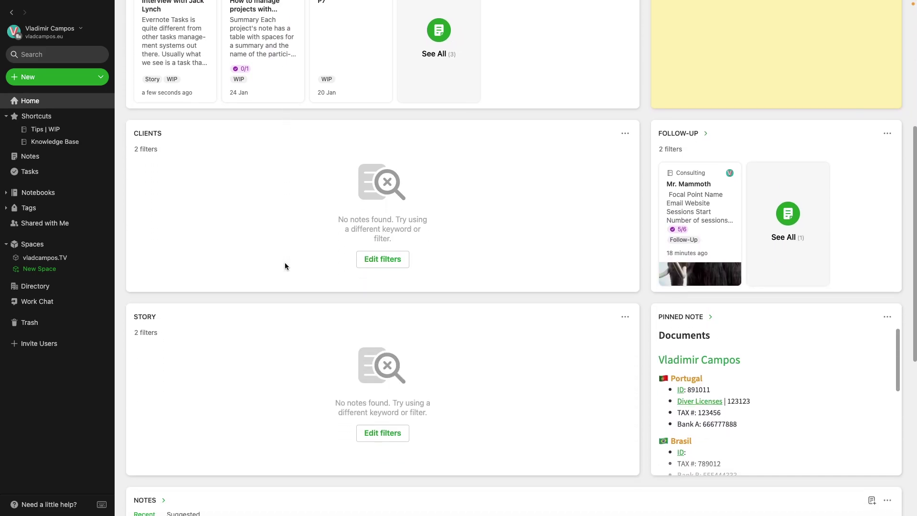
scroll(286, 266, "down", 2)
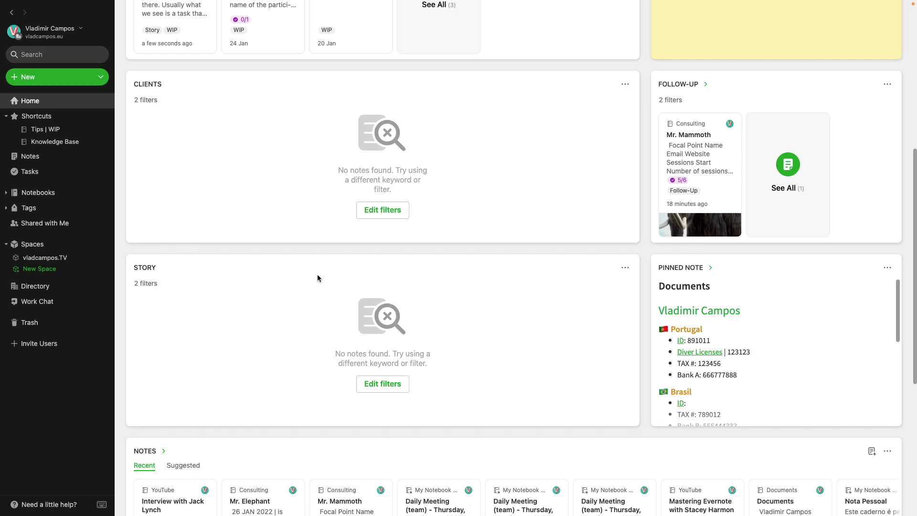
left_click(625, 267)
left_click(612, 290)
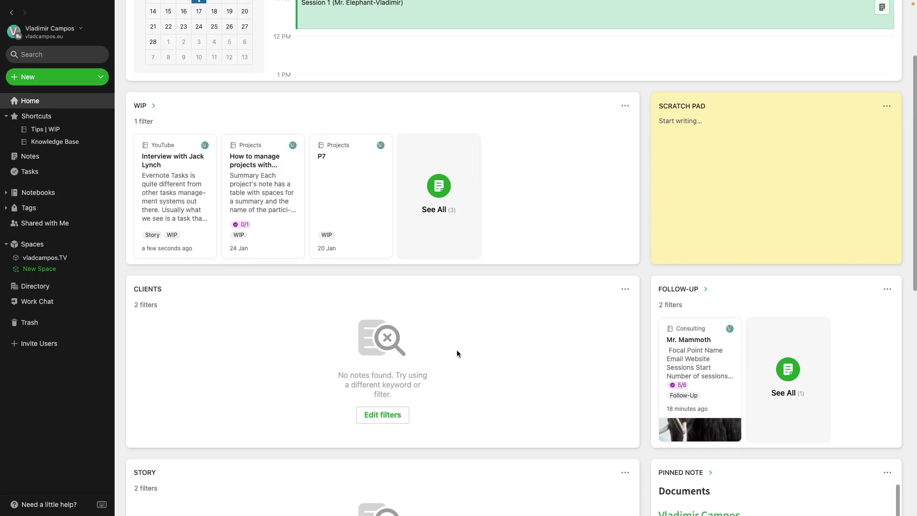
scroll(457, 352, "up", 1)
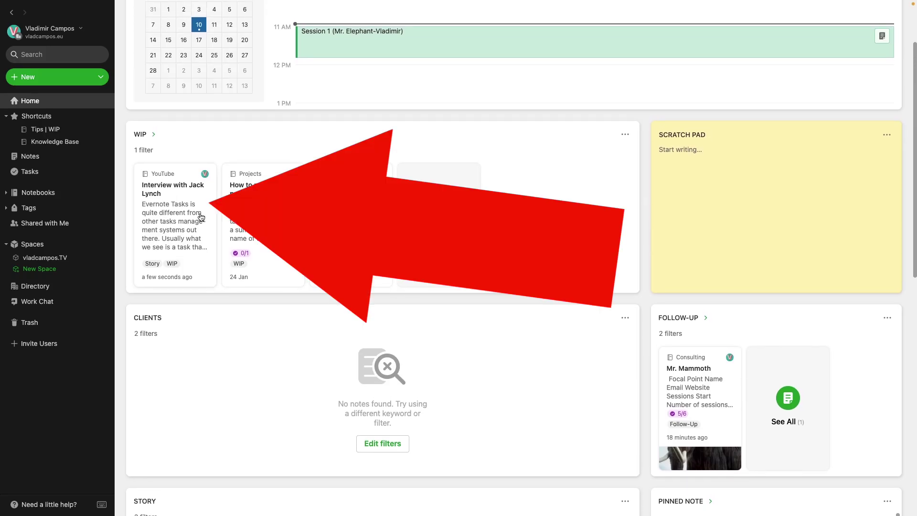
left_click(200, 217)
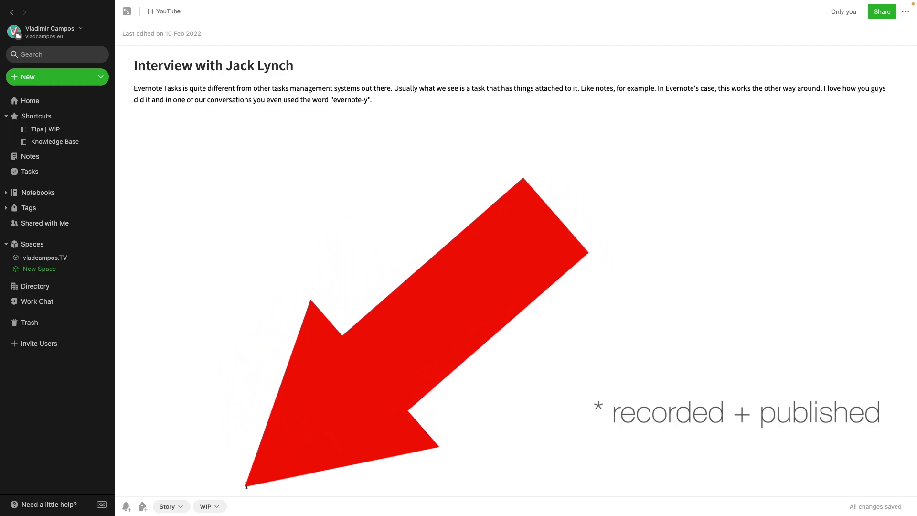
left_click(245, 507)
type("Done")
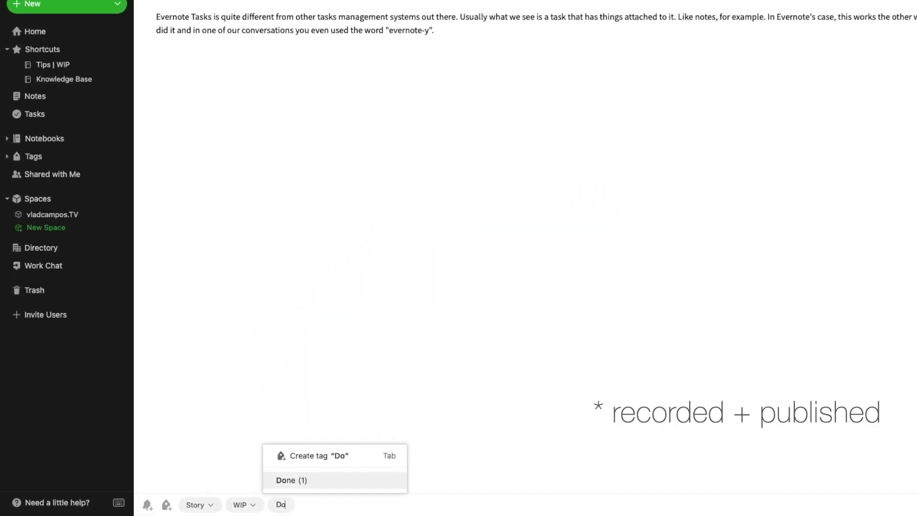
left_click(439, 463)
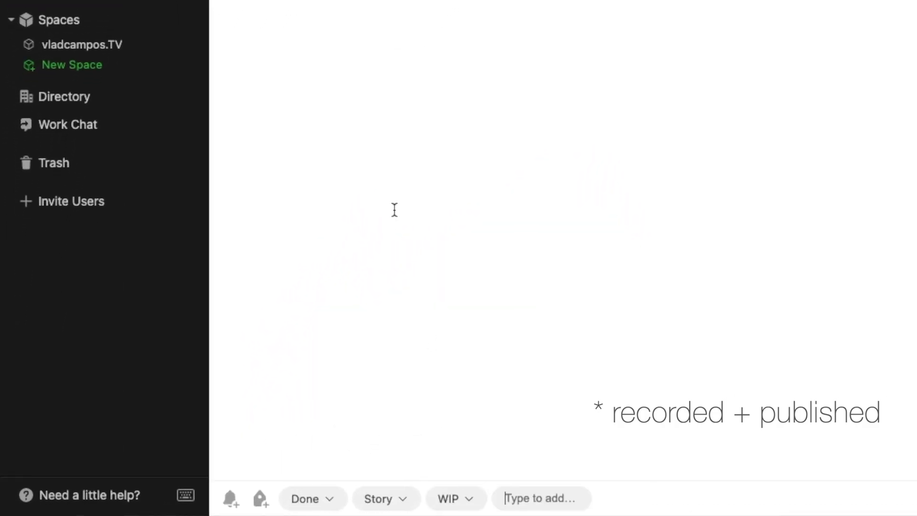
left_click(35, 8)
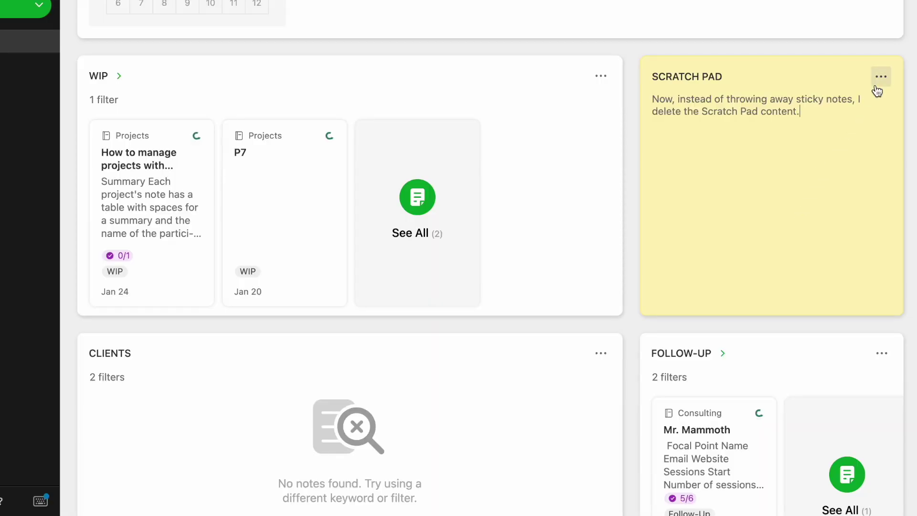
- Empty the Scratch Pad, convert its new jottings into a Notepad note, then view the Tips | WIP notebook
left_click(880, 79)
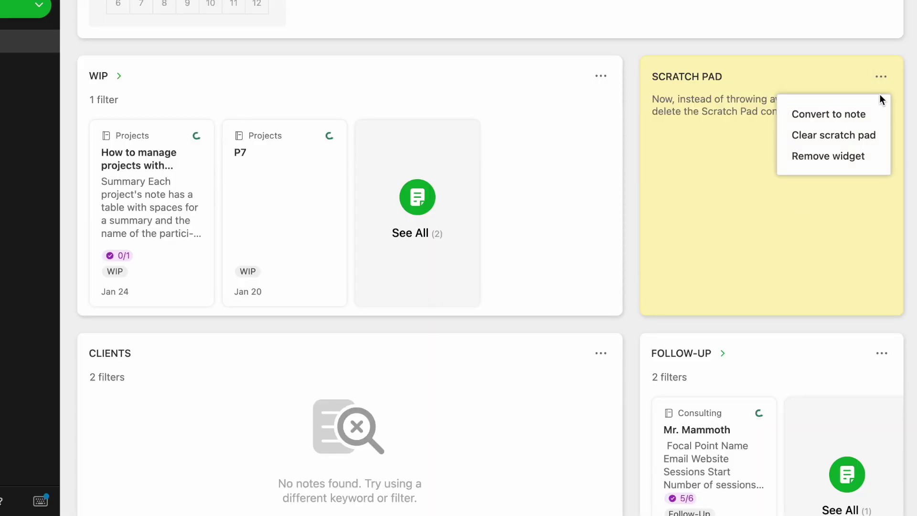
left_click(879, 135)
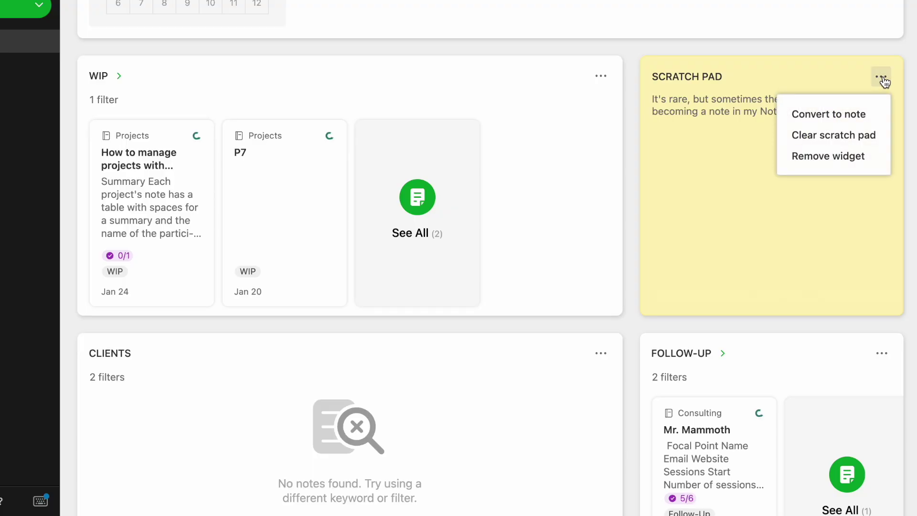
left_click(881, 114)
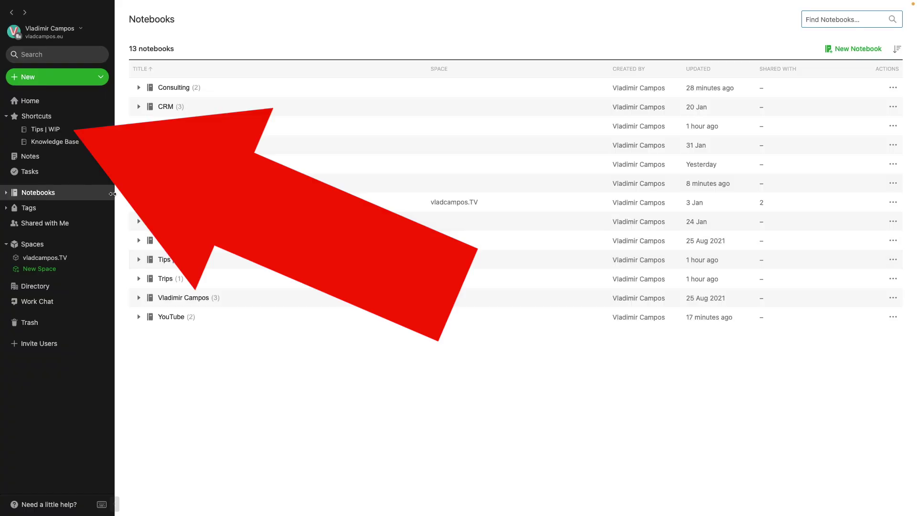
left_click(59, 132)
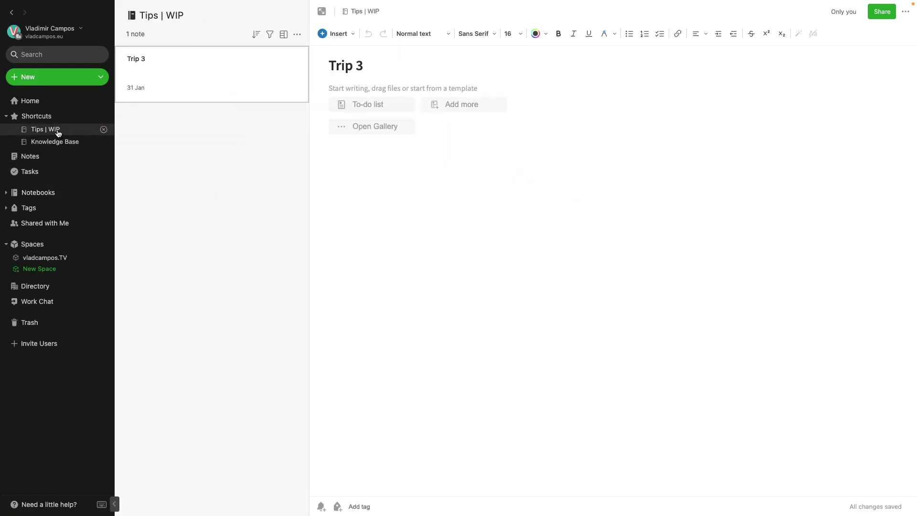